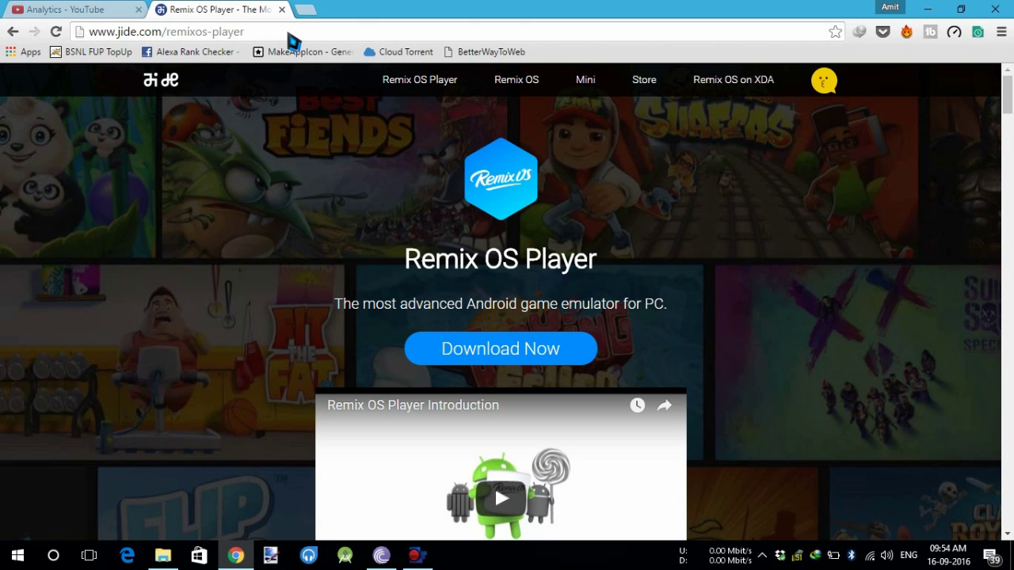
Download the Remix OS Player torrent file from the jide.com Remix OS Player page
drag(271, 35, 85, 60)
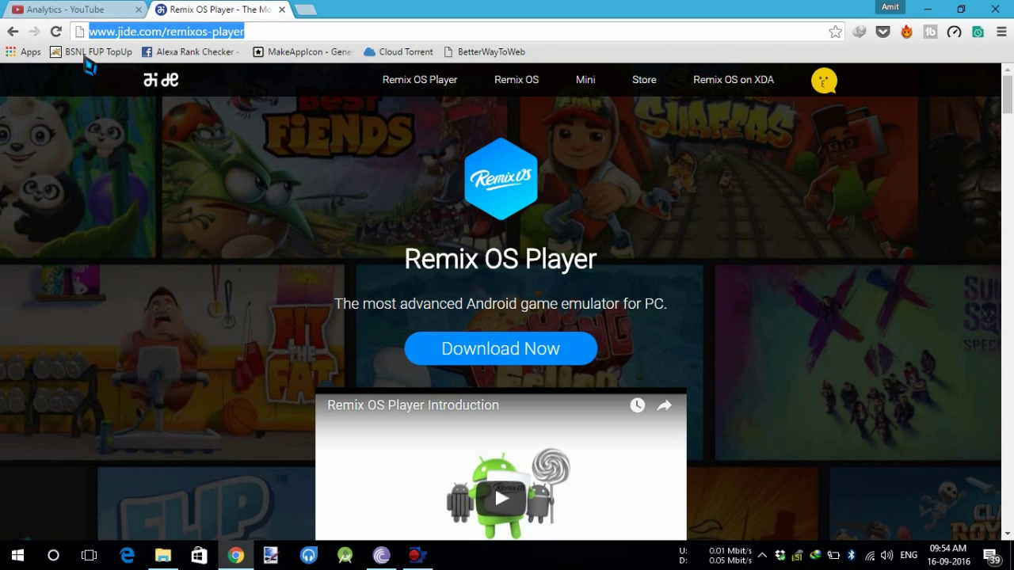
click(187, 229)
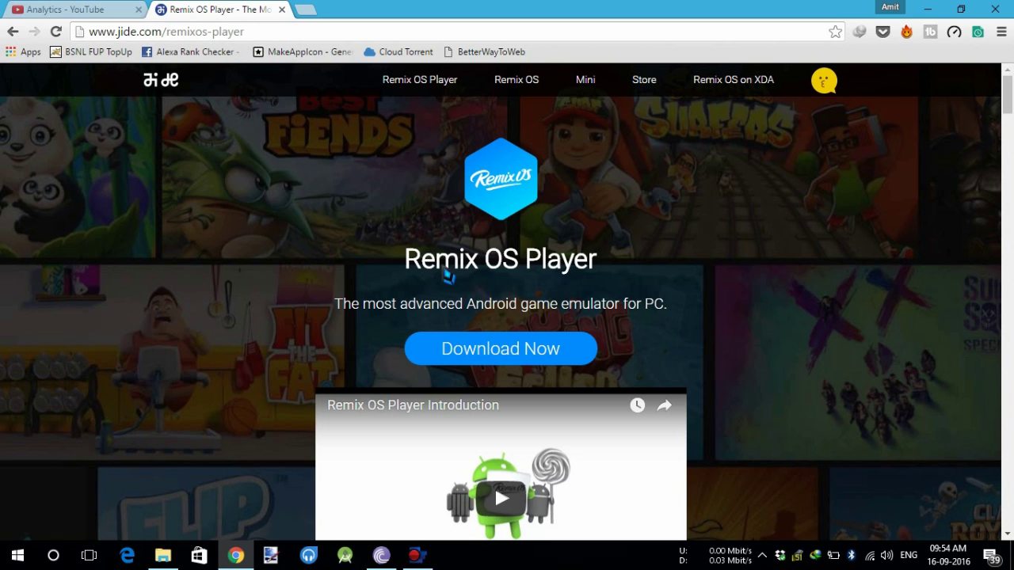
click(478, 349)
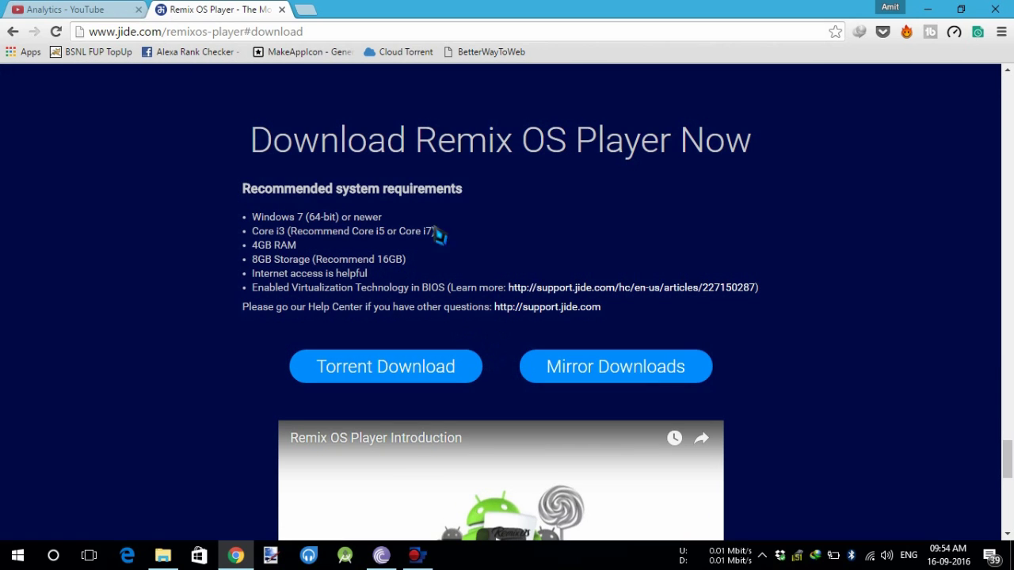
click(364, 389)
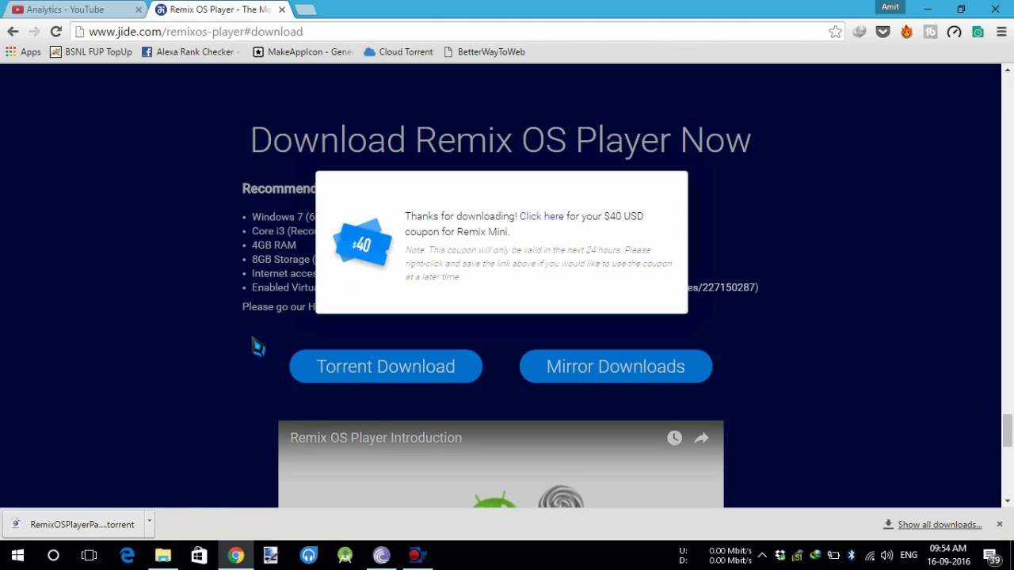
Minimise the browser and BitTorrent, and run Player_RemixOSPlayerPackage-B2016091402.exe from the D:\Softwares folder in File Explorer
click(925, 9)
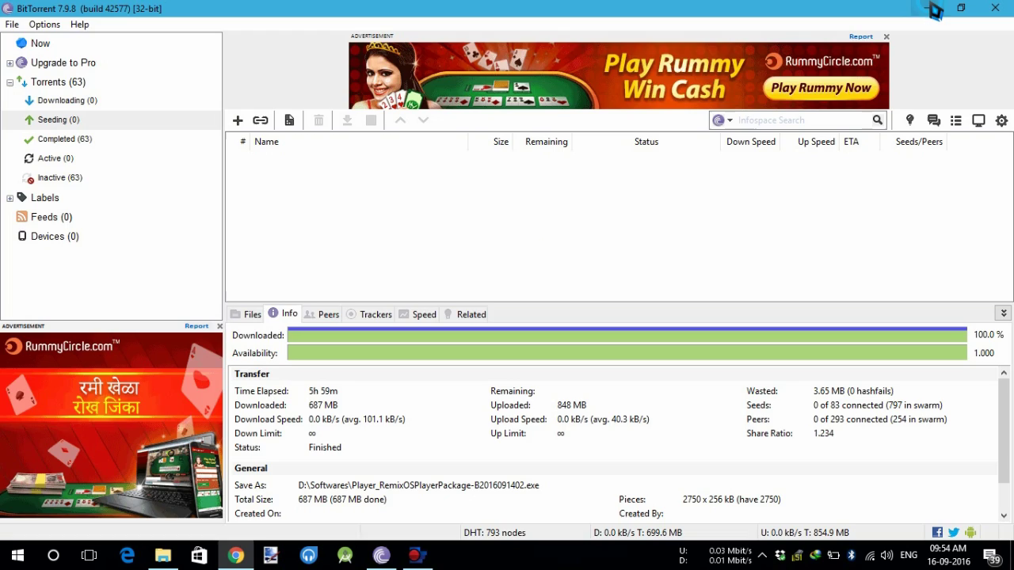
click(927, 9)
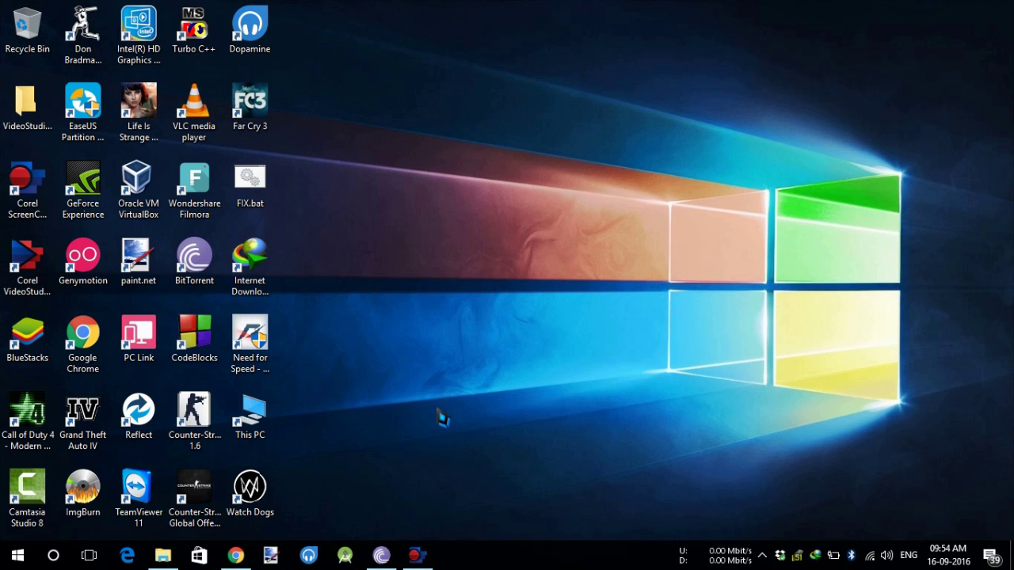
click(162, 555)
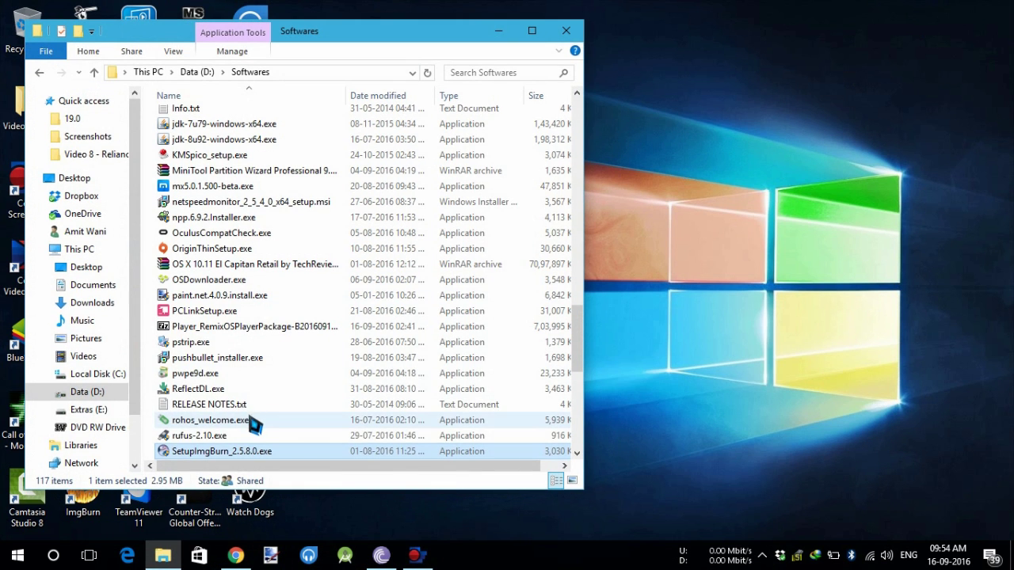
double_click(336, 334)
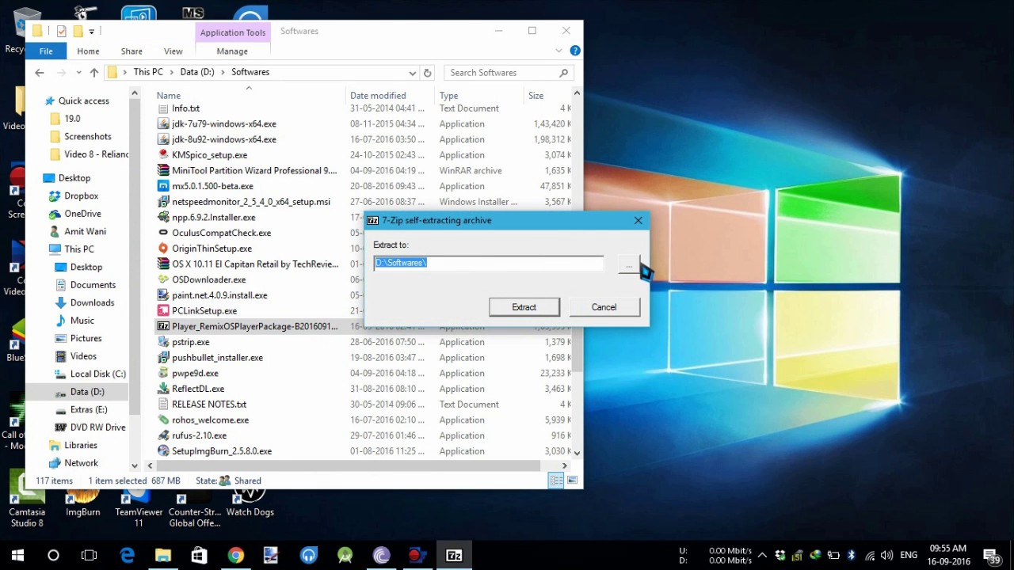
Extract the self-extracting archive to D:\Softwares\Remix OS Player and minimise the Softwares folder window
click(599, 263)
text(Remix OS)
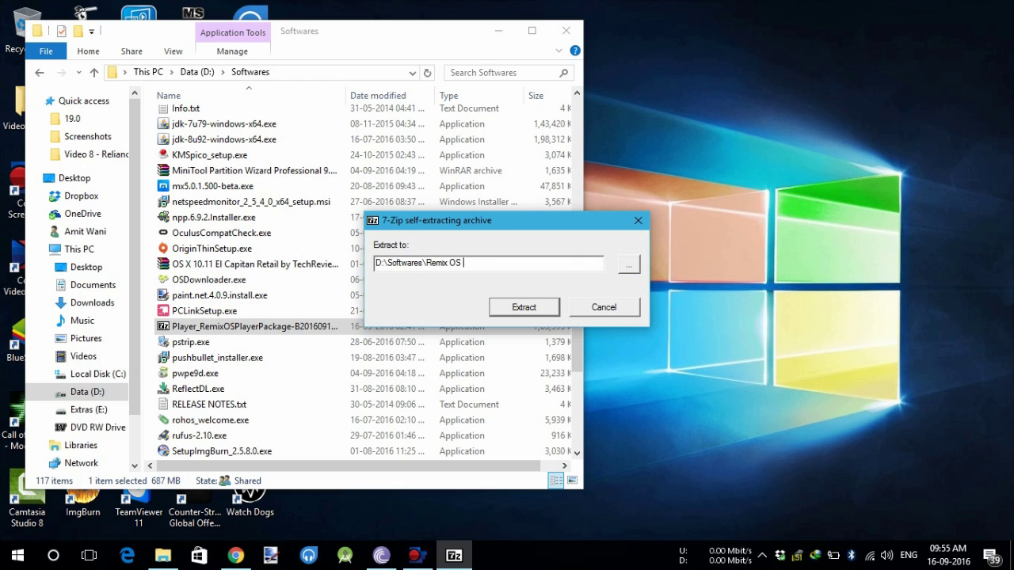
text( Player)
key(Return)
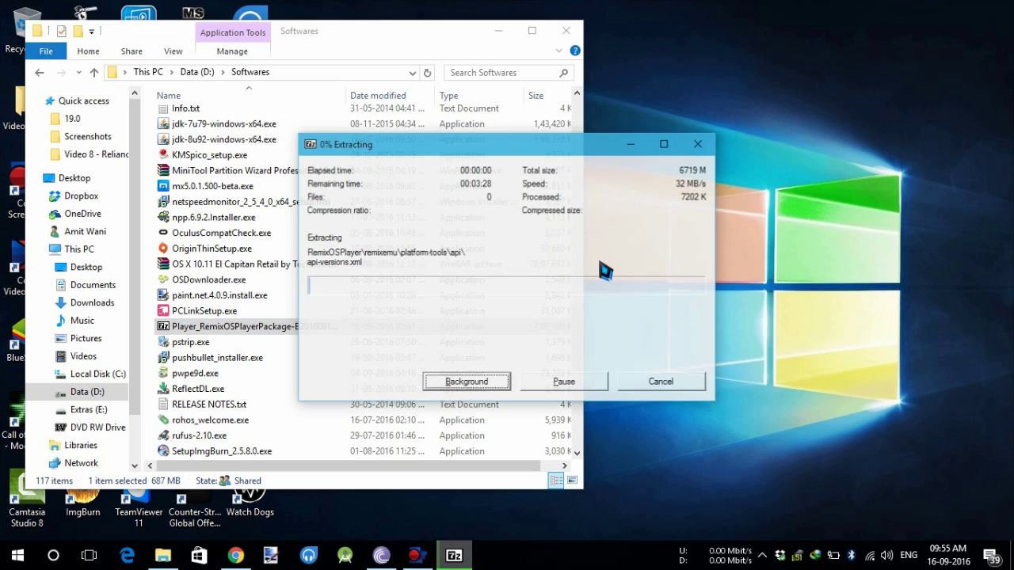
click(503, 35)
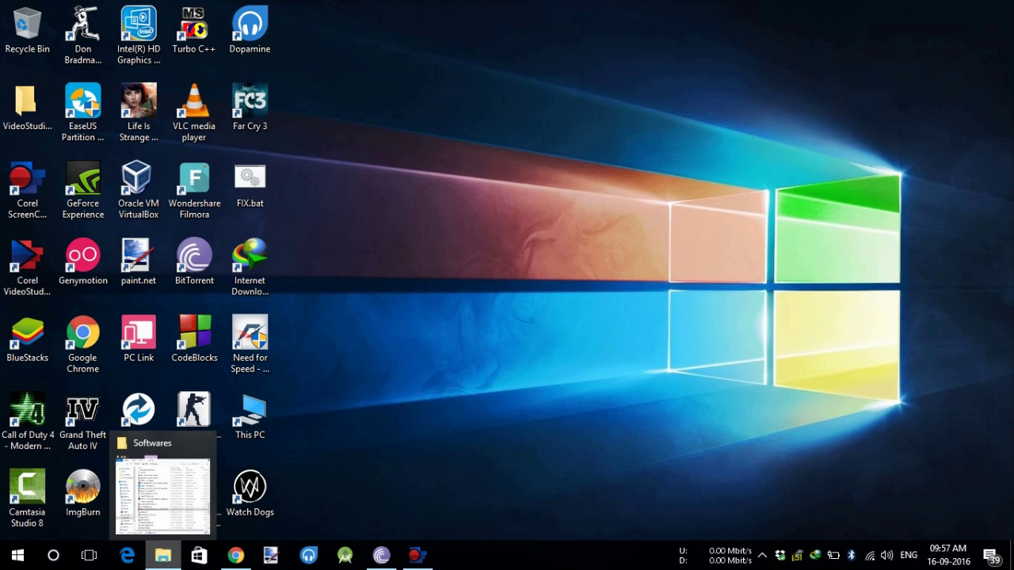
Launch RemixOSPlayer.exe from the RemixOSPlayer subfolder of the extracted Remix OS Player folder
click(163, 557)
scroll(261, 319, up, 10)
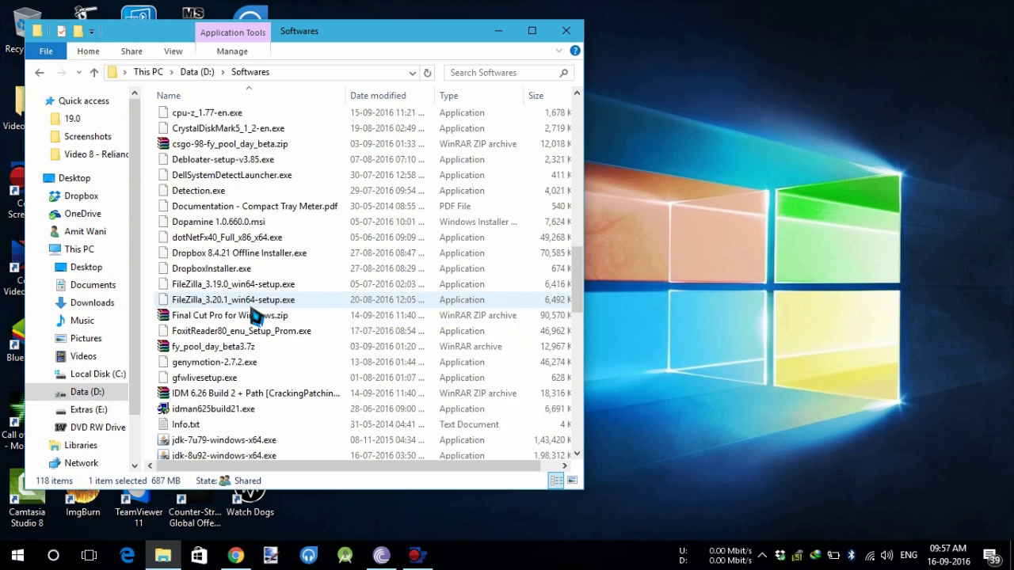
scroll(256, 317, up, 10)
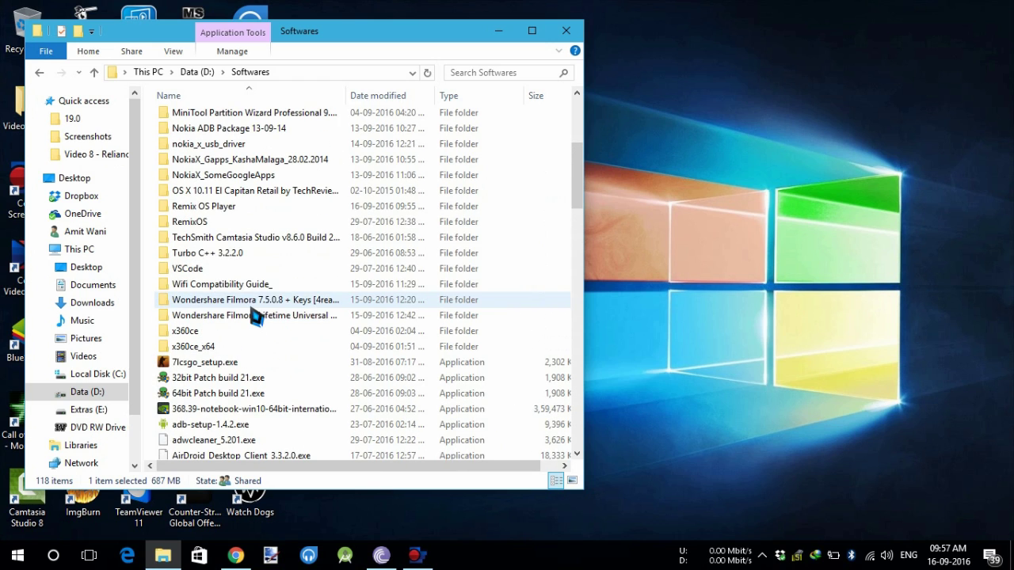
double_click(344, 208)
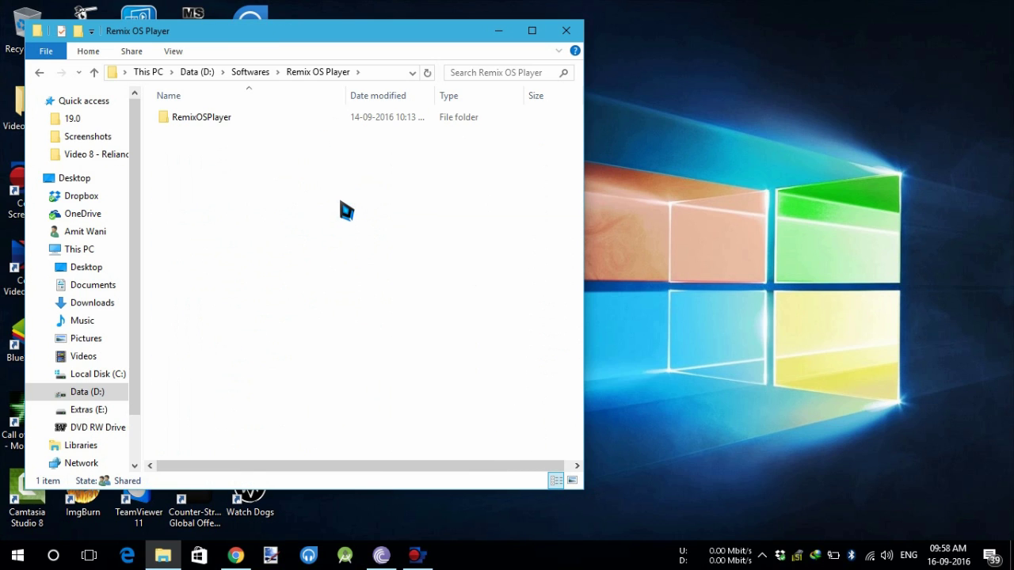
double_click(428, 119)
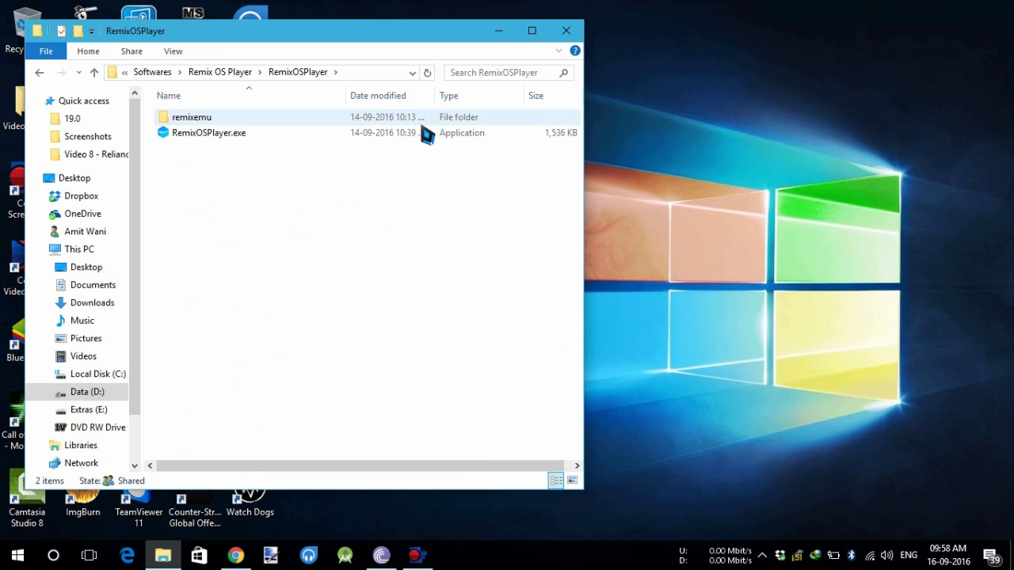
click(422, 139)
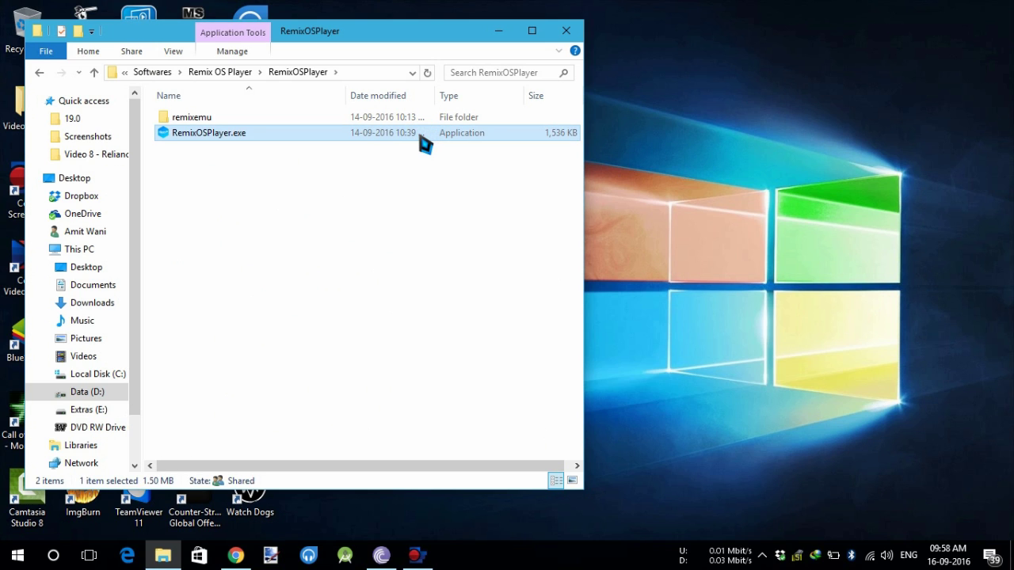
double_click(421, 135)
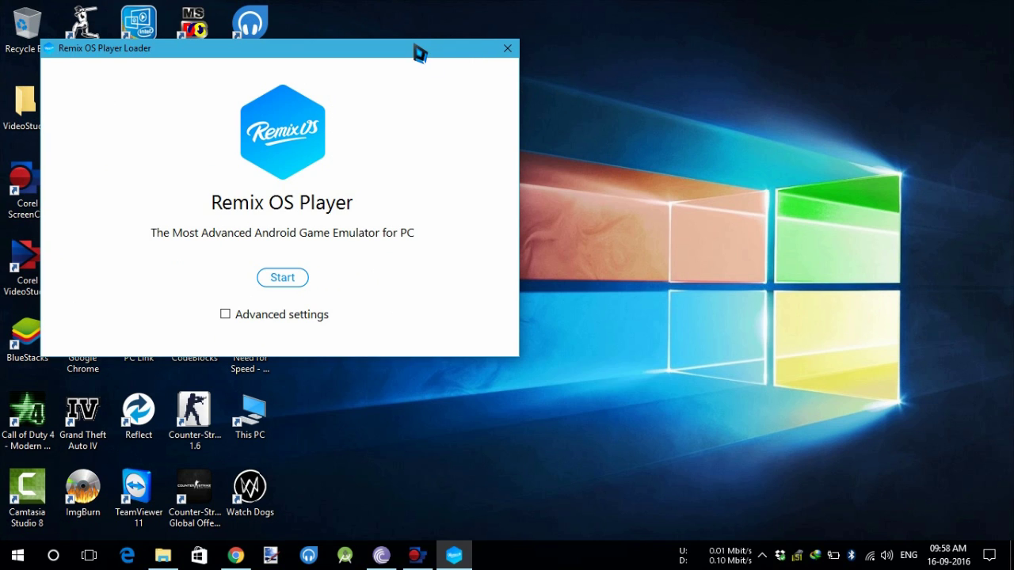
Move the loader window clear of the desktop icons, enable its advanced settings and set the resolution to 1280x720
drag(428, 51, 615, 85)
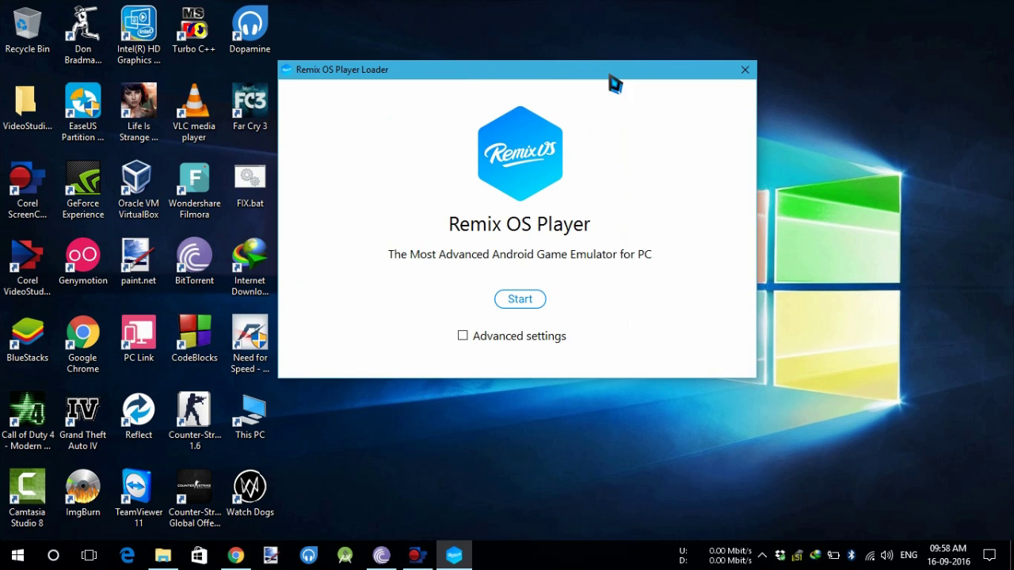
click(519, 336)
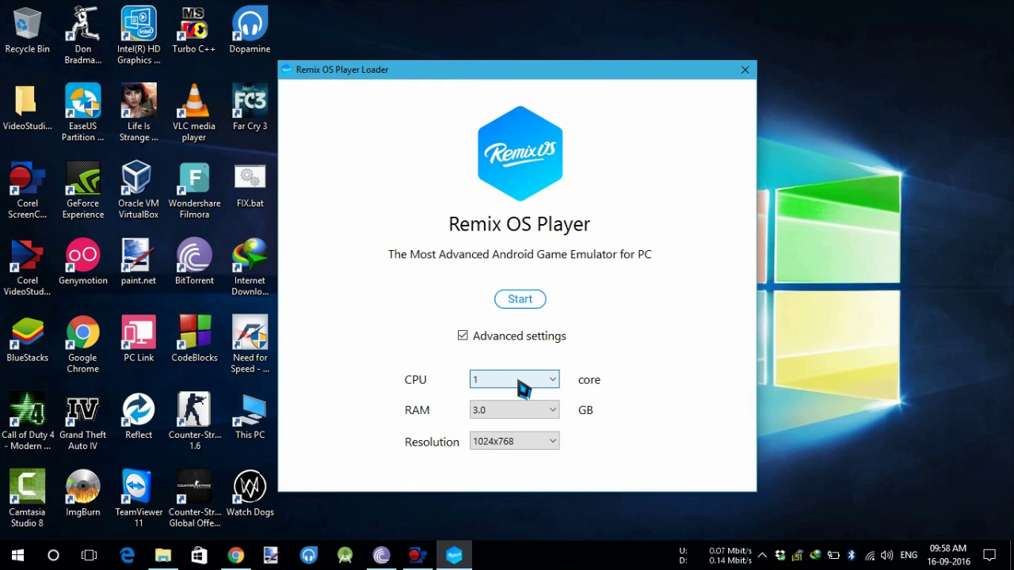
click(515, 445)
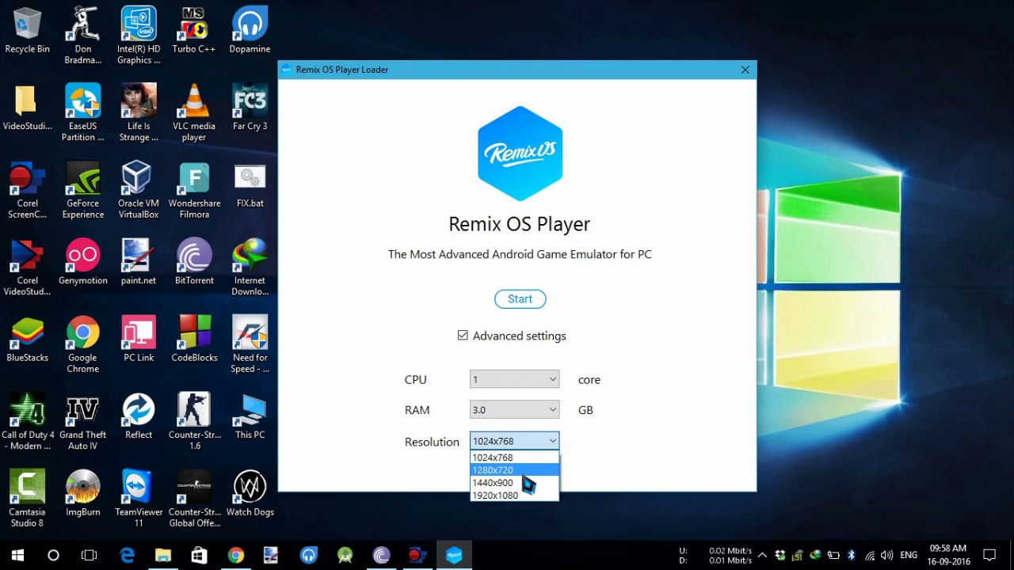
click(521, 472)
click(614, 419)
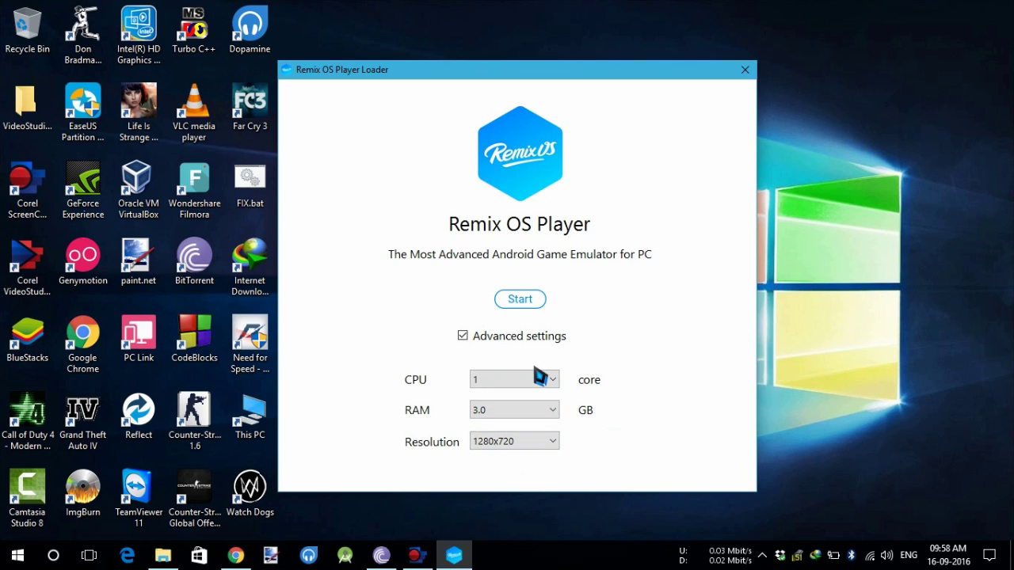
Set the player's RAM to 2.0 GB in the advanced settings
click(527, 410)
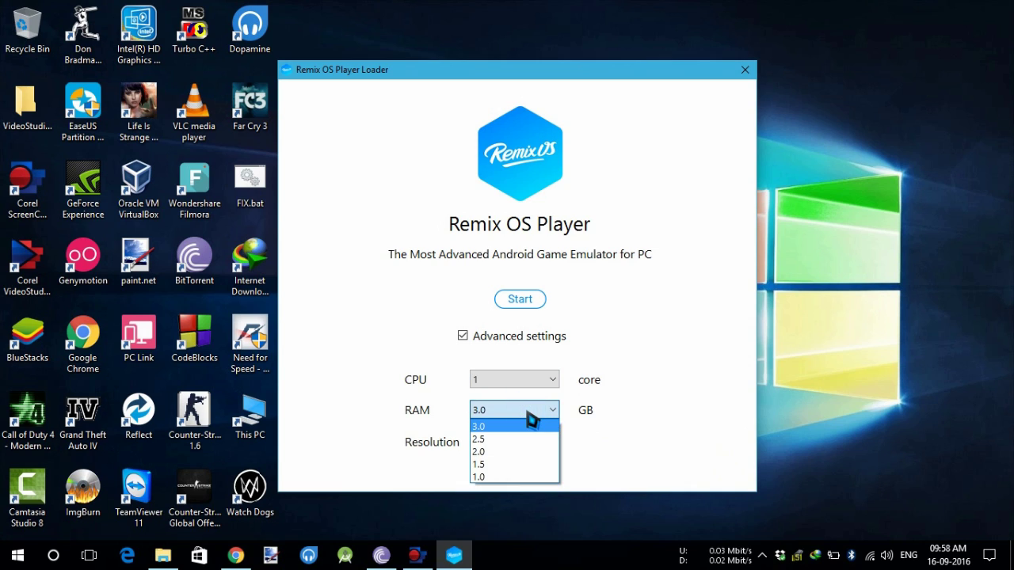
click(528, 413)
click(527, 412)
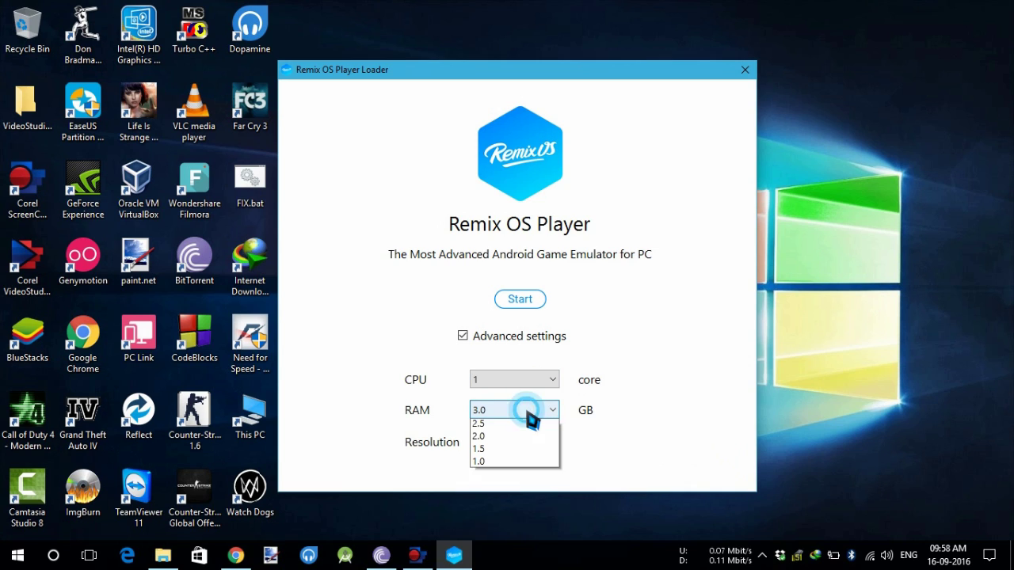
click(522, 453)
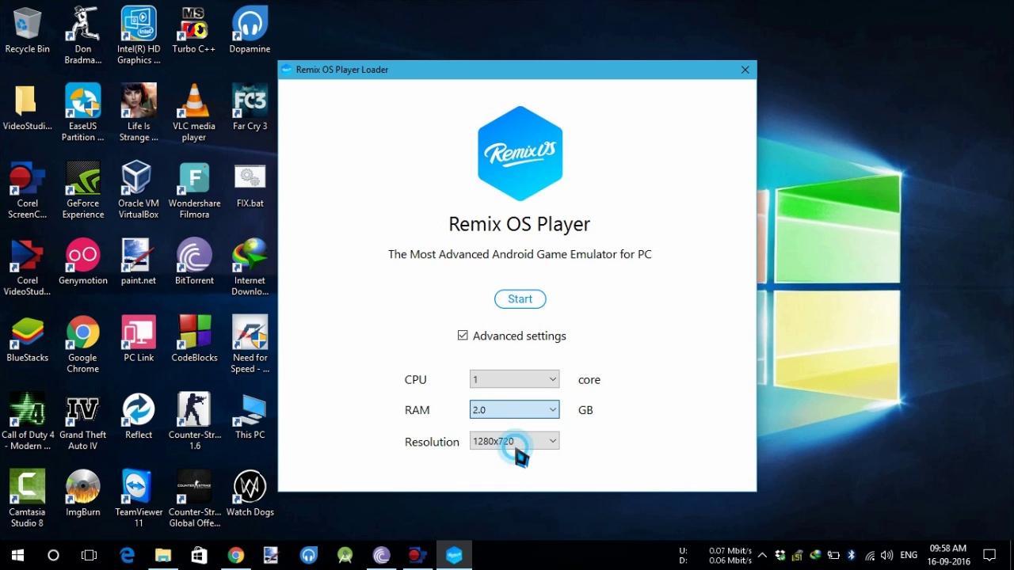
Start Remix OS Player with the chosen settings and move its loading window towards the middle of the desktop
click(606, 414)
click(520, 299)
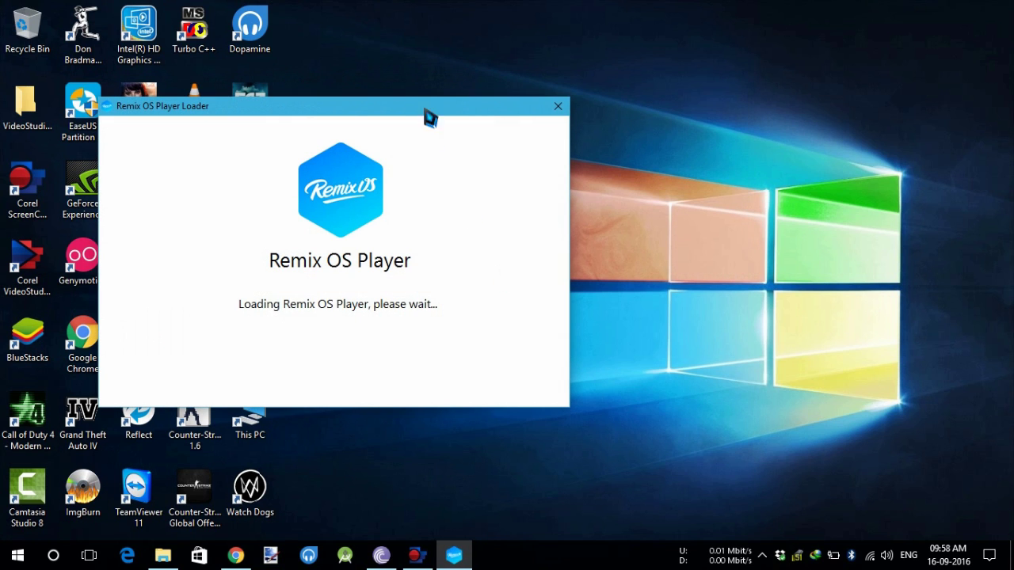
drag(440, 103, 621, 113)
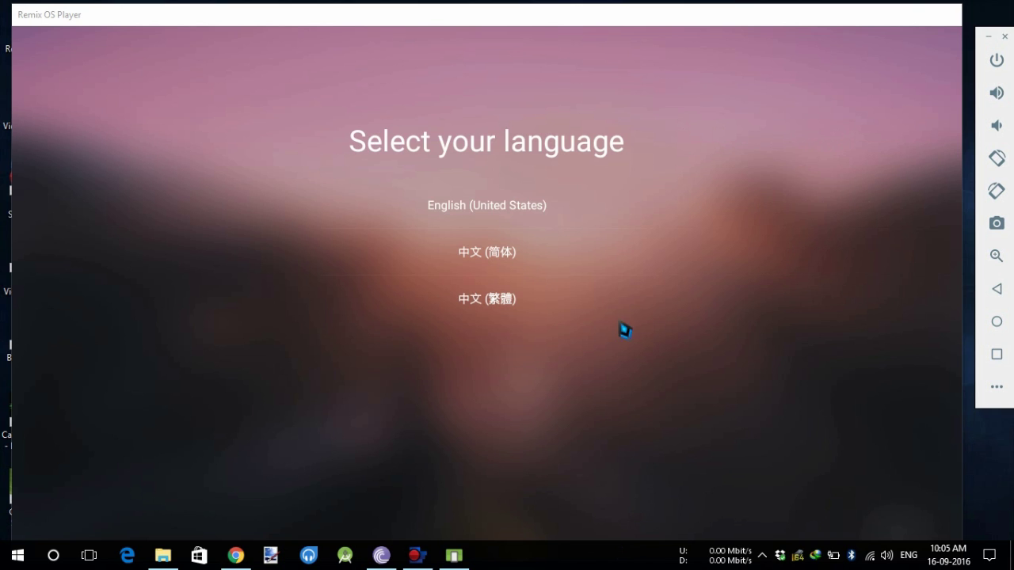
Choose English (United States) as the language, dismiss the mouse cursor tip and accept the user agreement
click(513, 206)
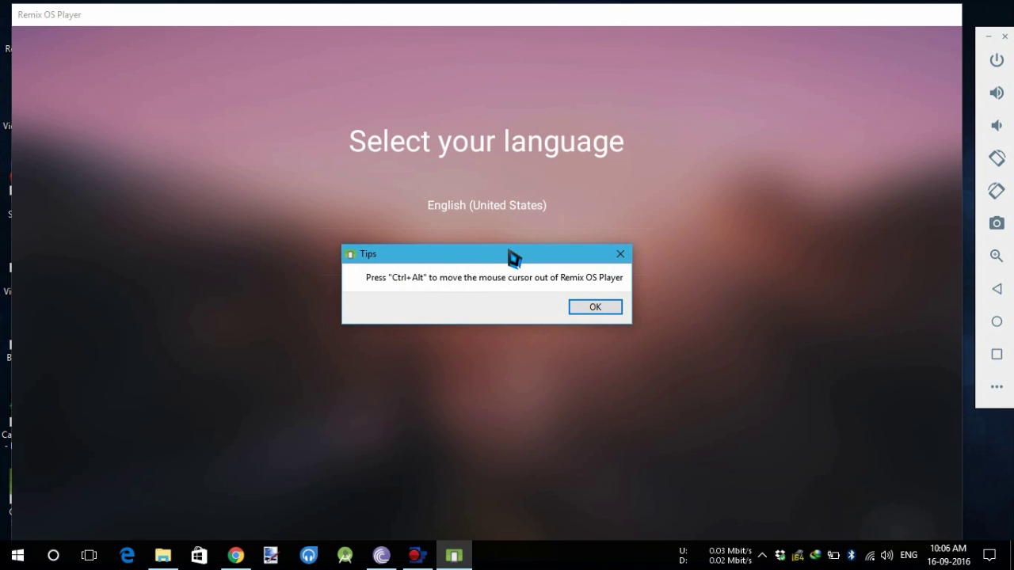
click(589, 308)
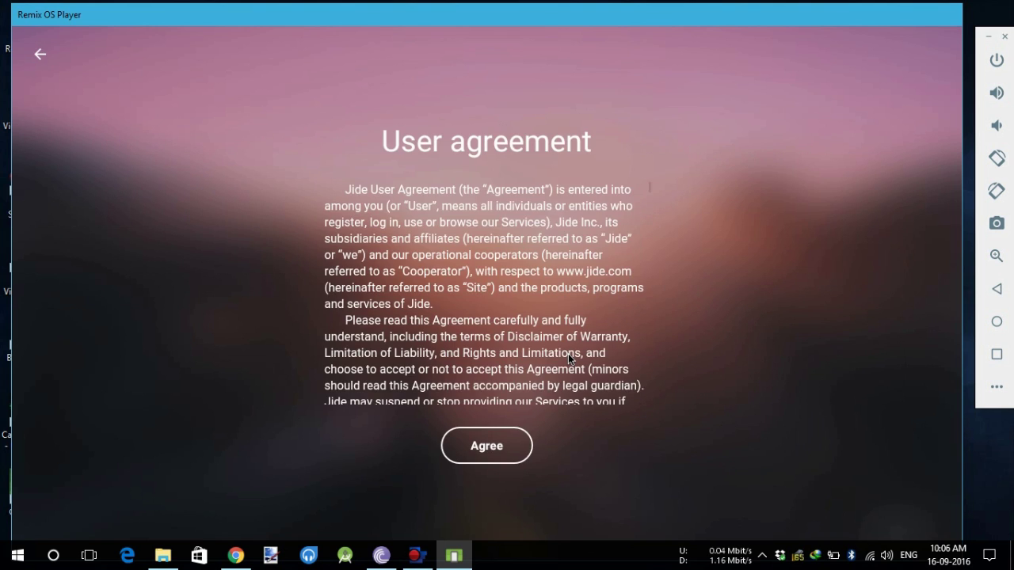
scroll(568, 353, down, 10)
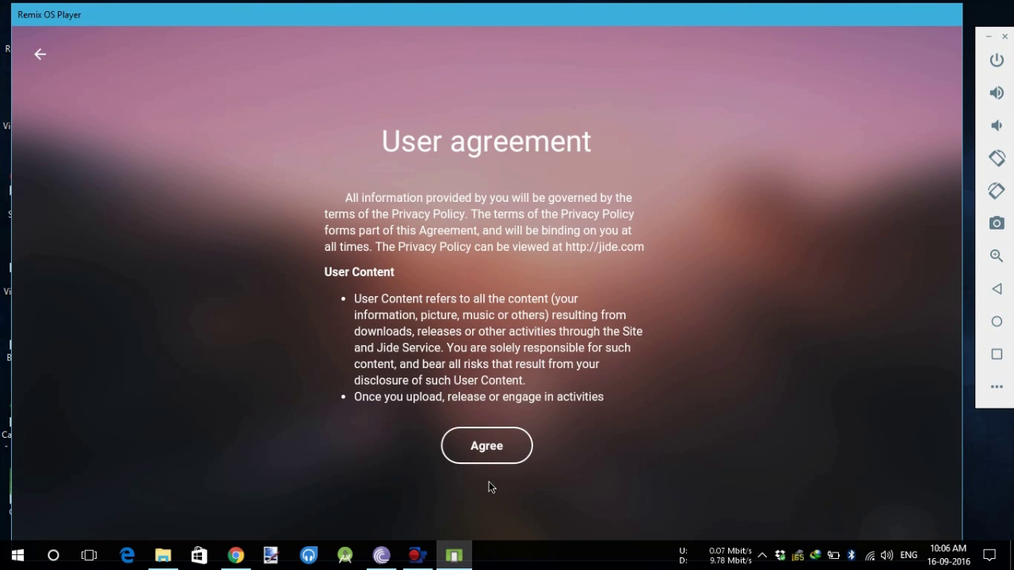
click(505, 440)
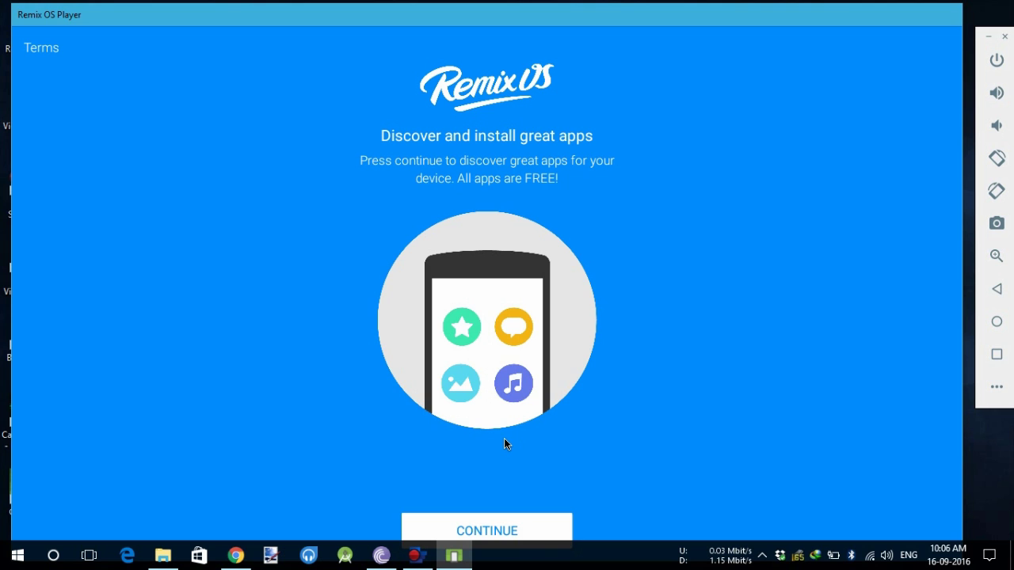
Finish the suggested apps setup with no apps selected and activate Google Play services
click(495, 525)
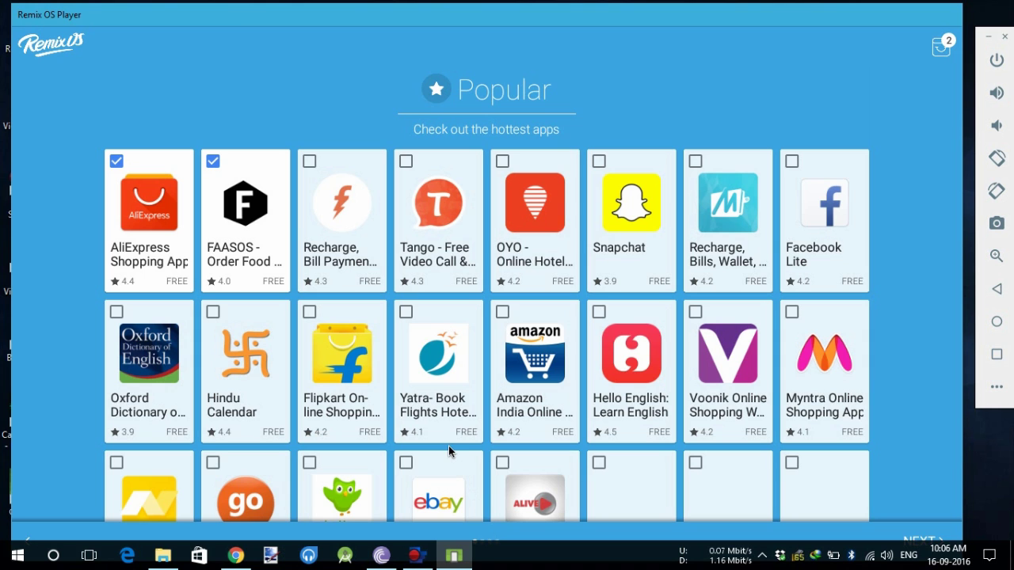
click(923, 540)
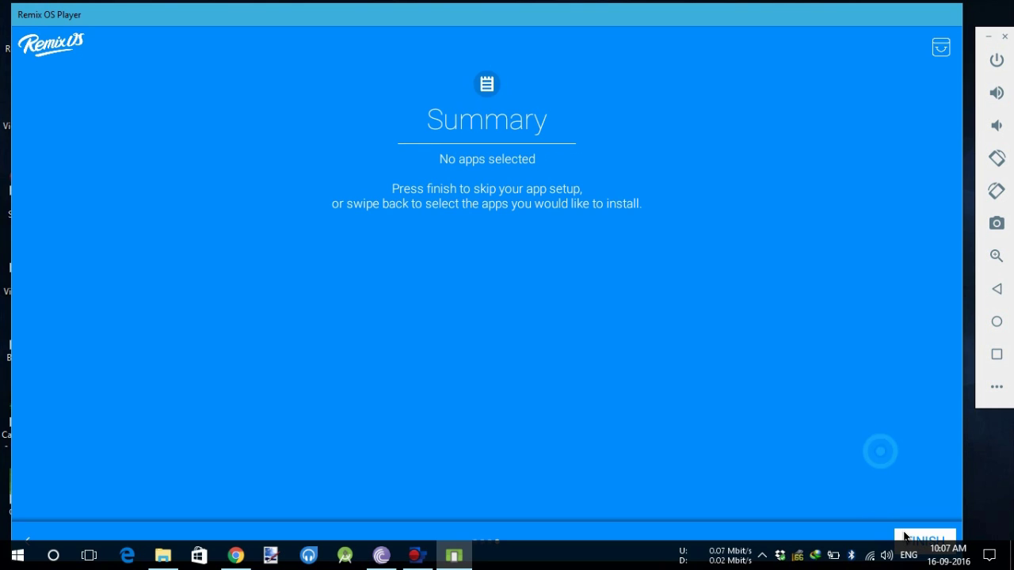
click(905, 536)
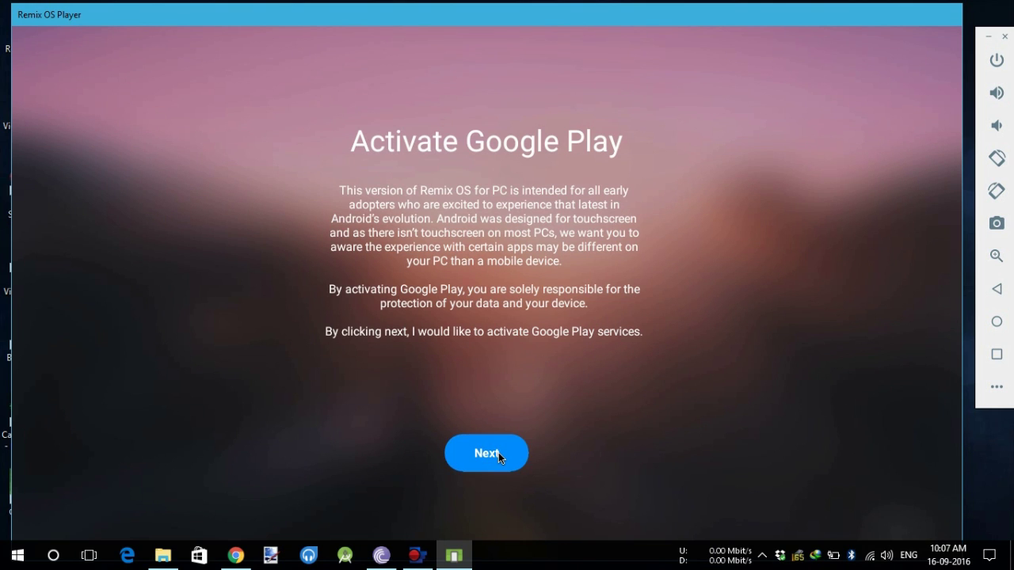
click(498, 452)
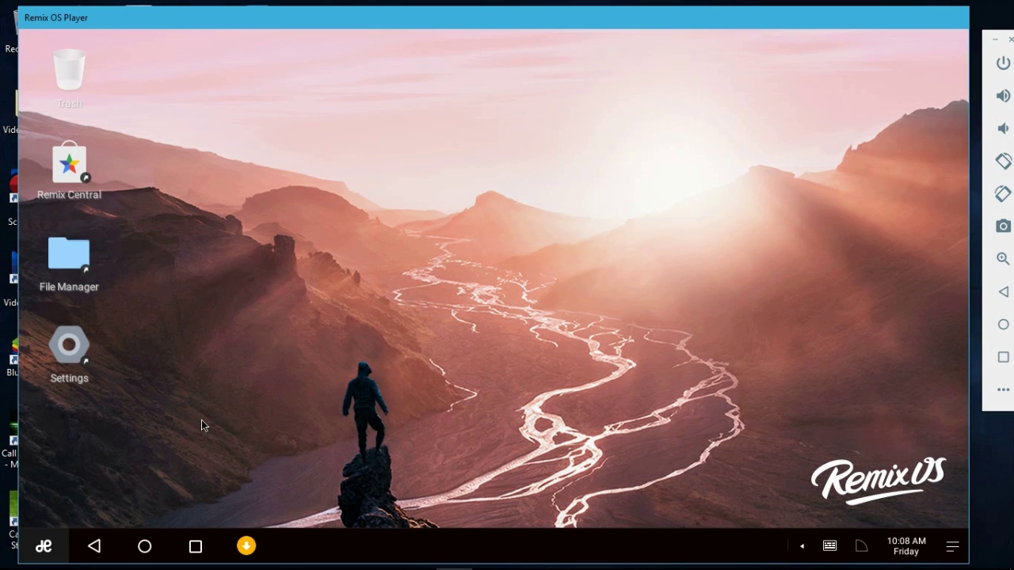
Open the Remix OS app menu to view the installed apps
click(43, 546)
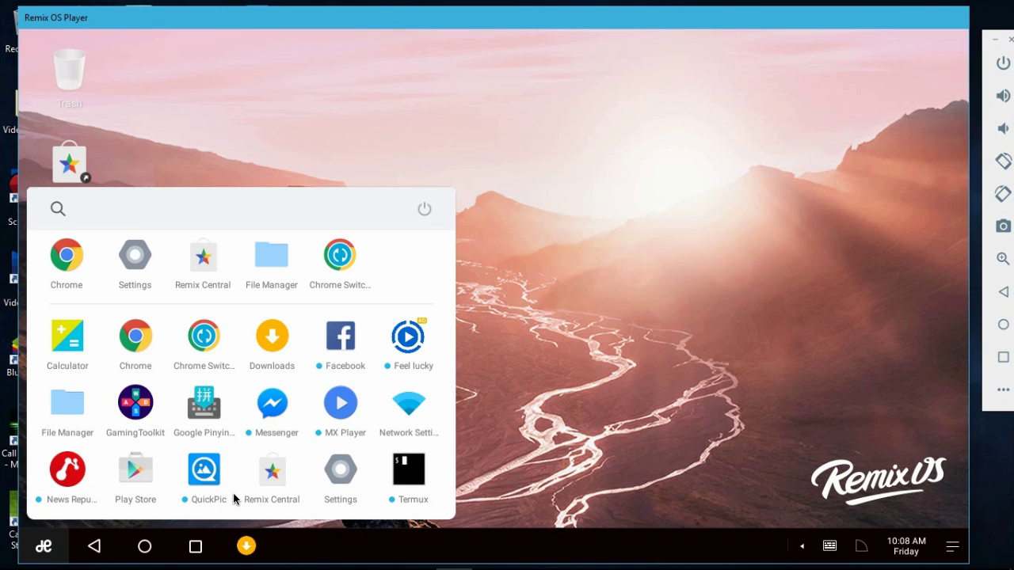
Open the About tablet page in the Remix OS settings and examine the Remix OS and Android version details
click(340, 471)
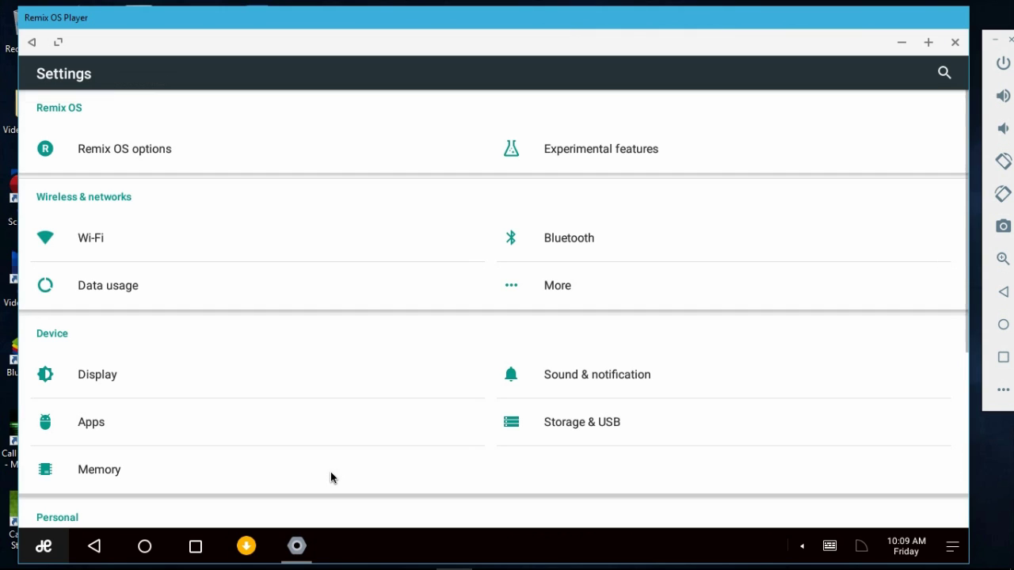
scroll(332, 474, down, 3)
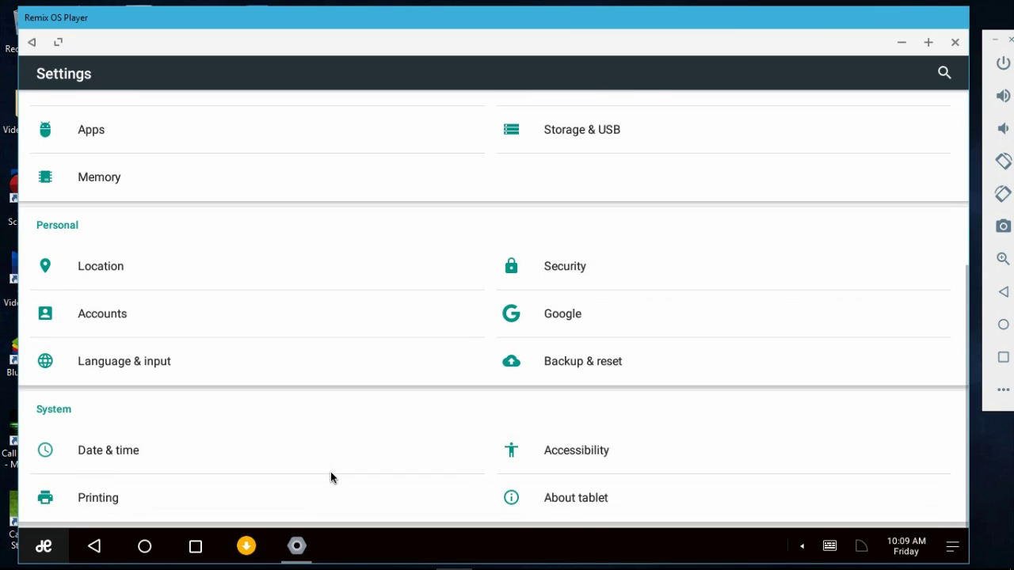
click(645, 495)
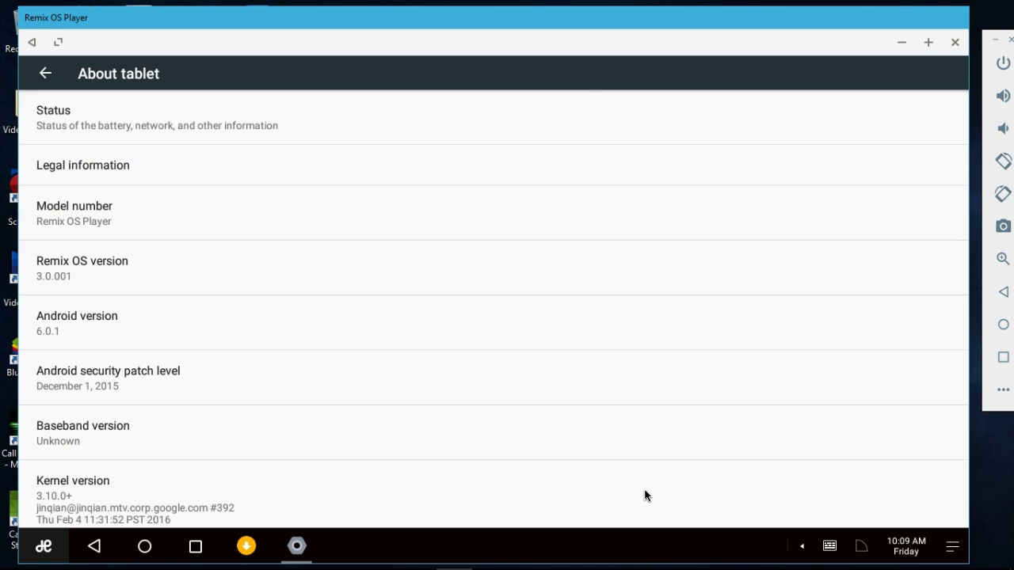
scroll(645, 496, down, 3)
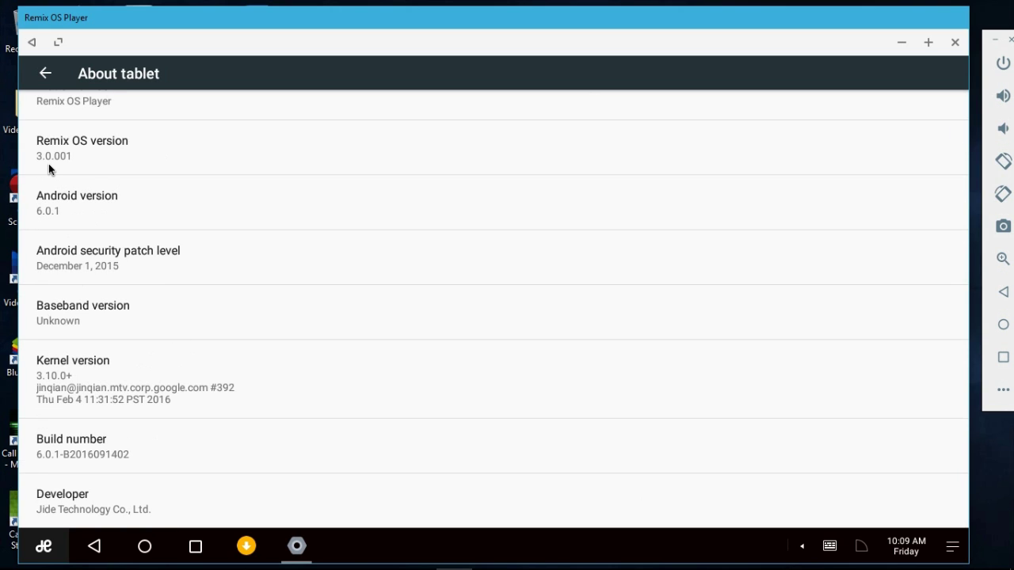
Activate the Android version entry on the About tablet page several times in quick succession
click(72, 199)
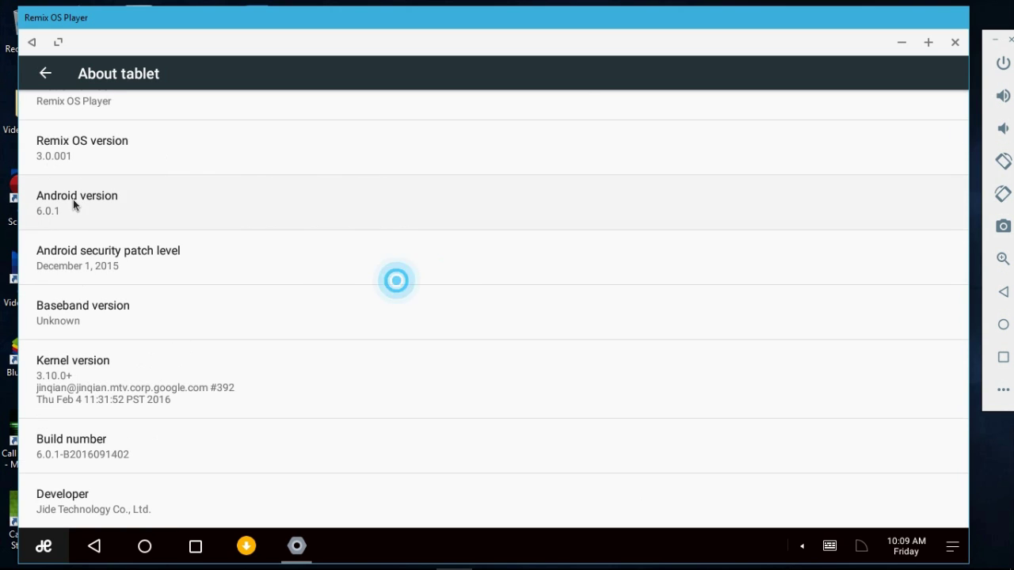
click(73, 199)
click(73, 199)
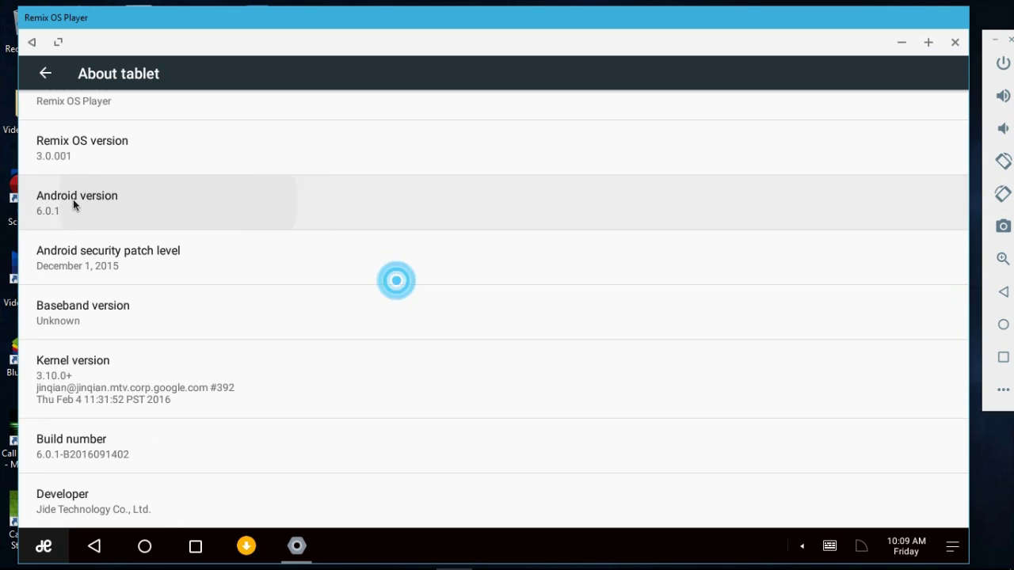
click(73, 199)
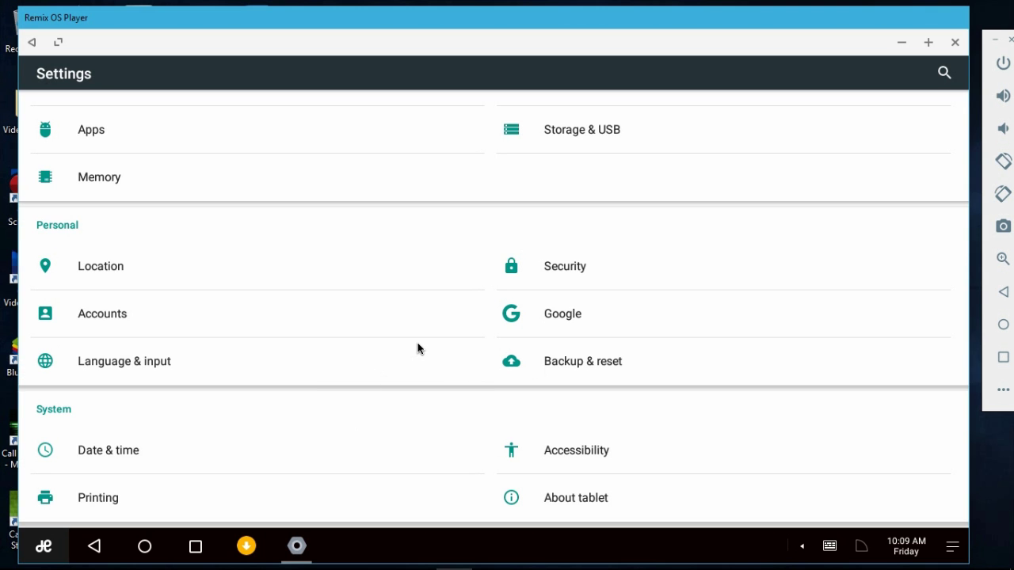
Start adding a new Google account from the Accounts settings
click(419, 336)
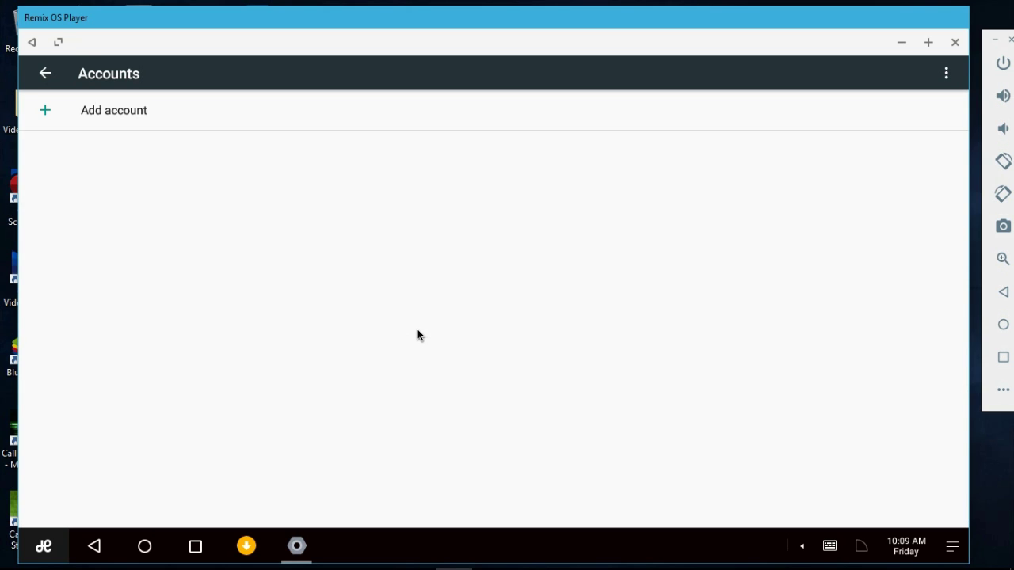
click(527, 110)
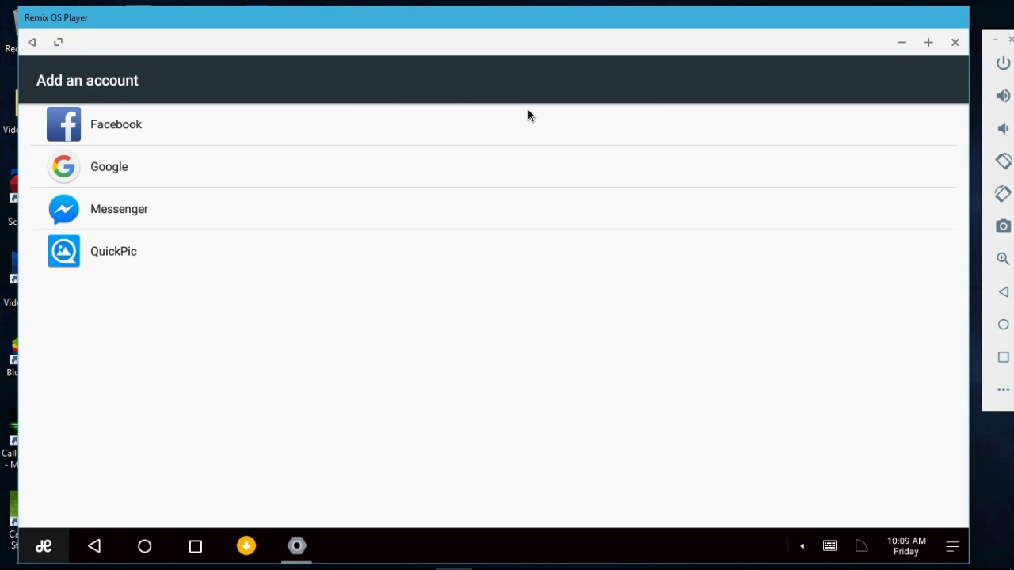
click(490, 168)
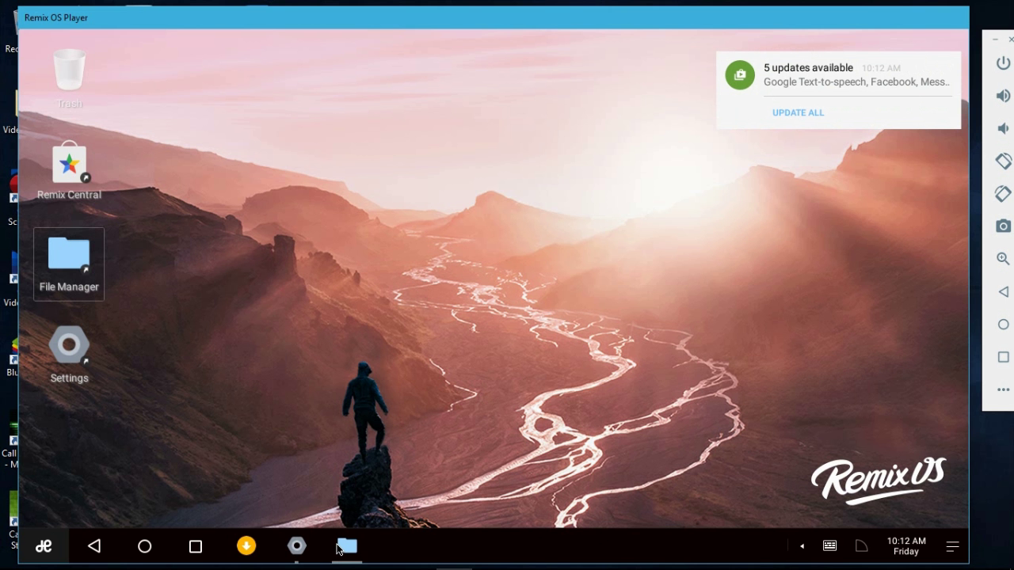
View File Manager's Documents folder and the notification panel, and close File Manager
click(347, 545)
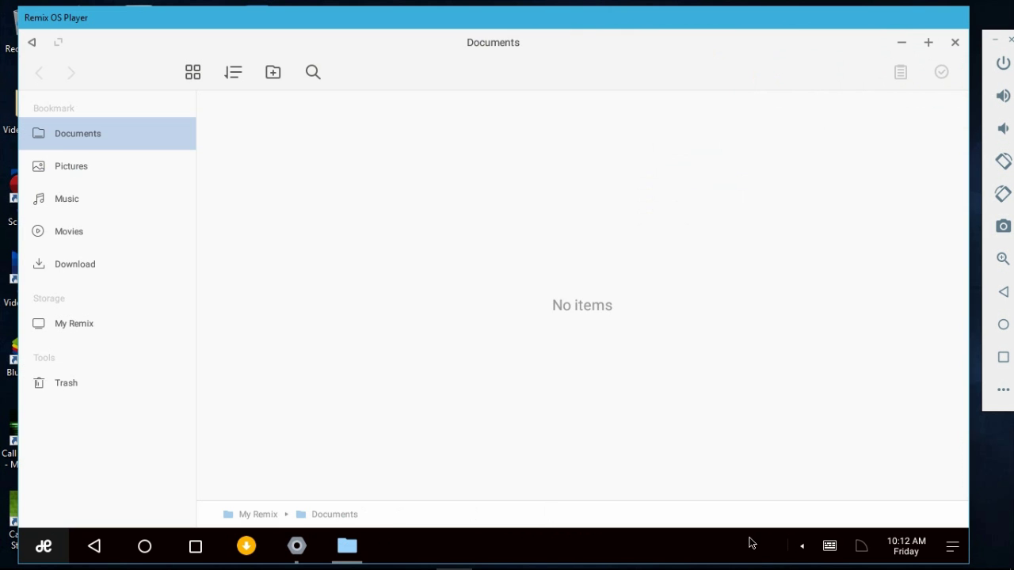
click(955, 547)
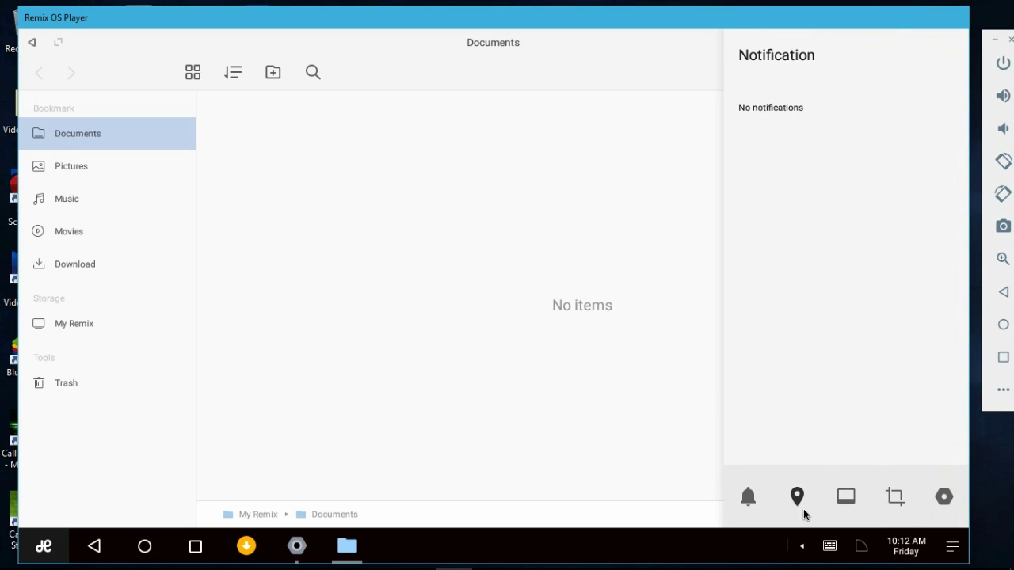
click(456, 406)
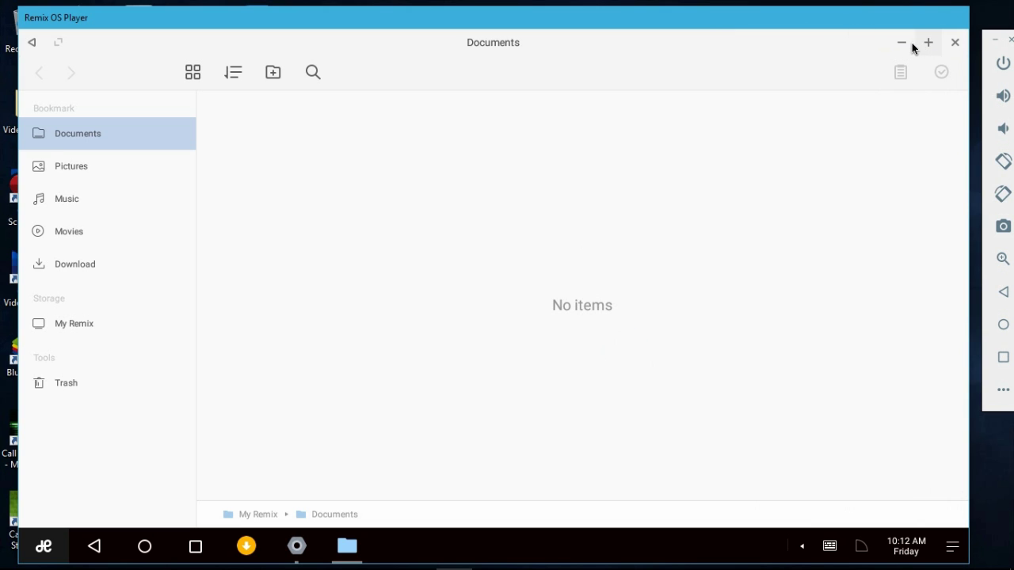
click(953, 44)
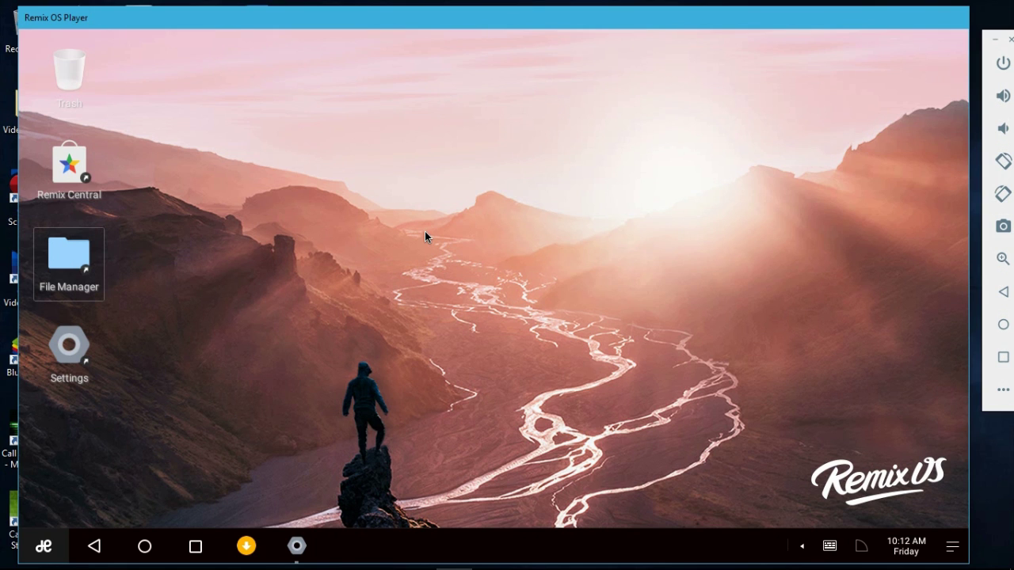
Shut down Remix OS using the power options of its app menu
click(43, 545)
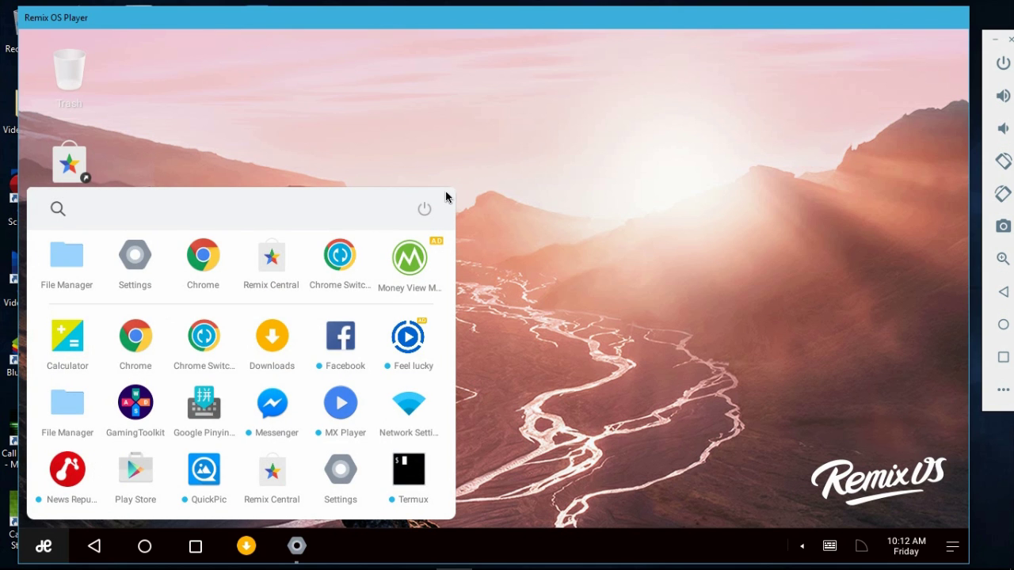
click(425, 210)
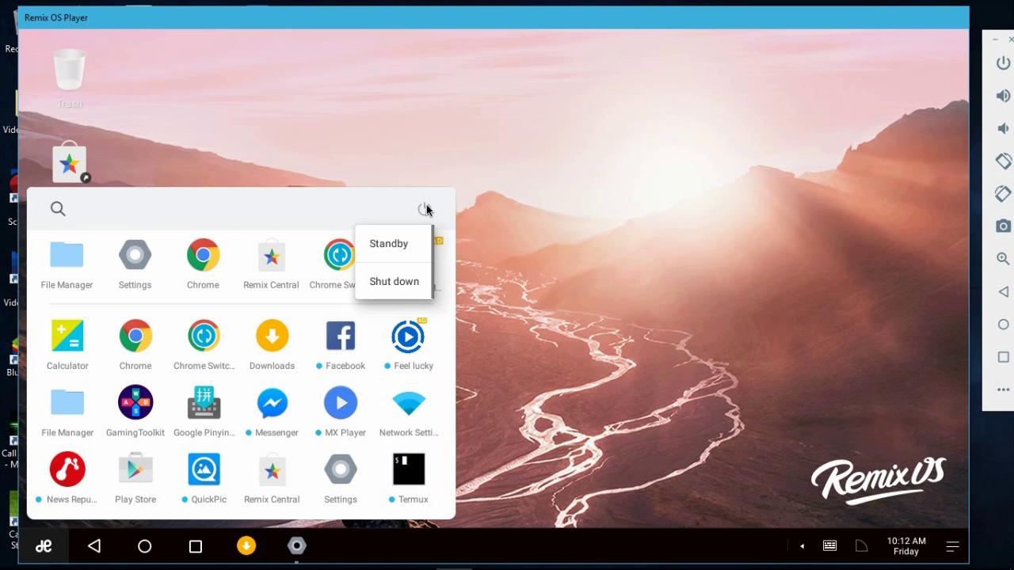
click(401, 282)
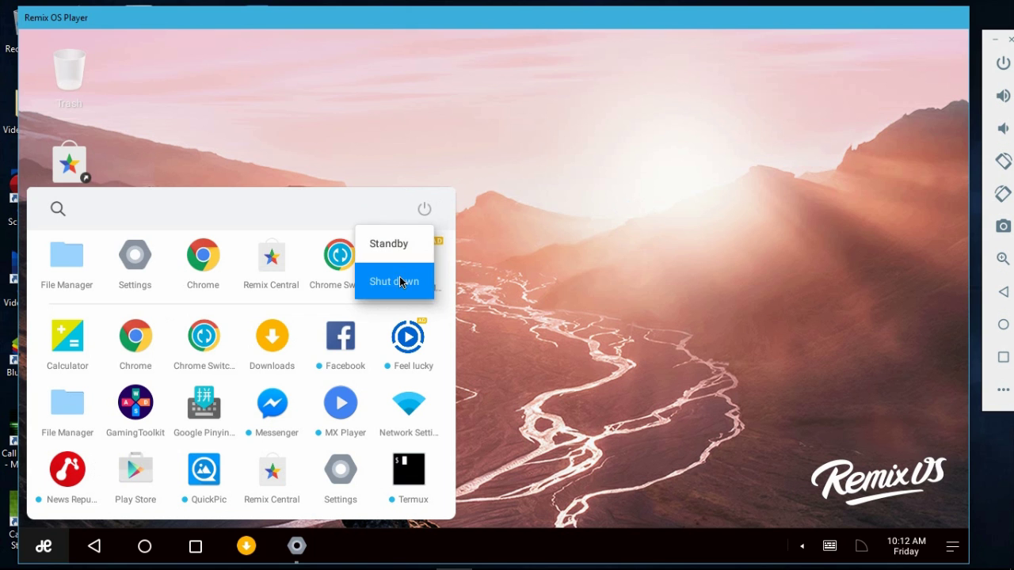